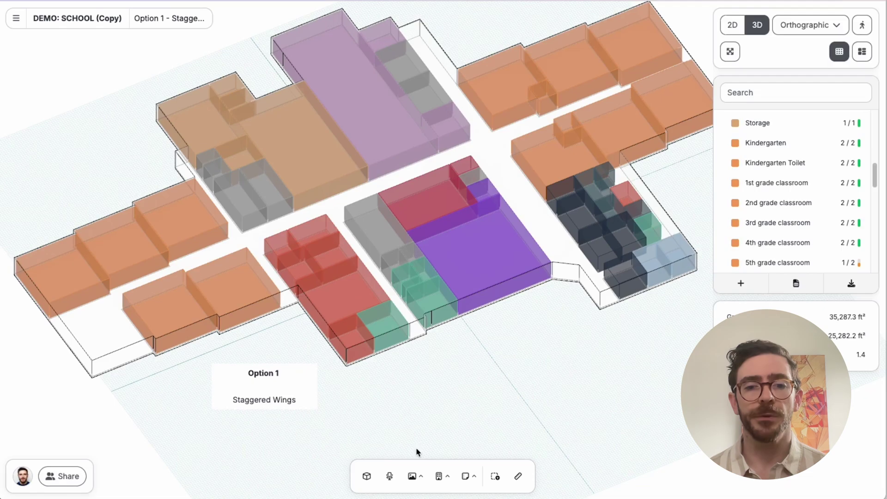
Step: Place another 5th grade classroom in the school and stretch it to about 350 ft²
{"action": "left_click", "coordinate": [367, 476]}
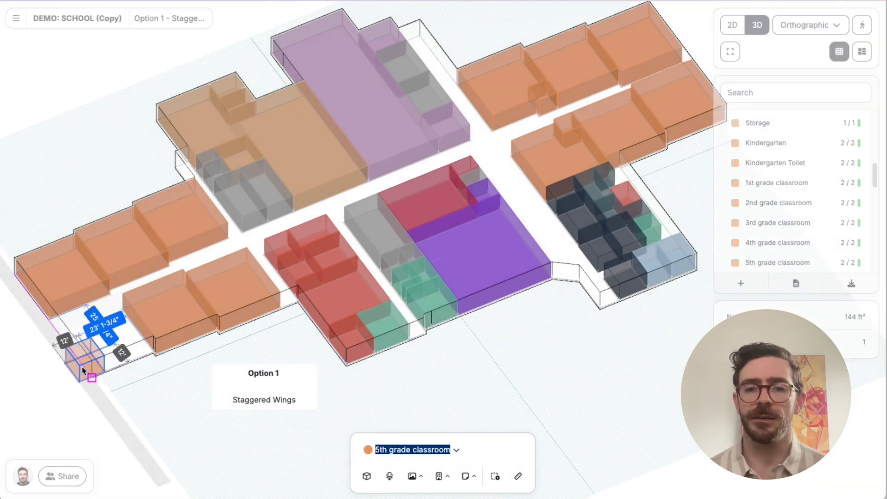
{"action": "left_click", "coordinate": [98, 362]}
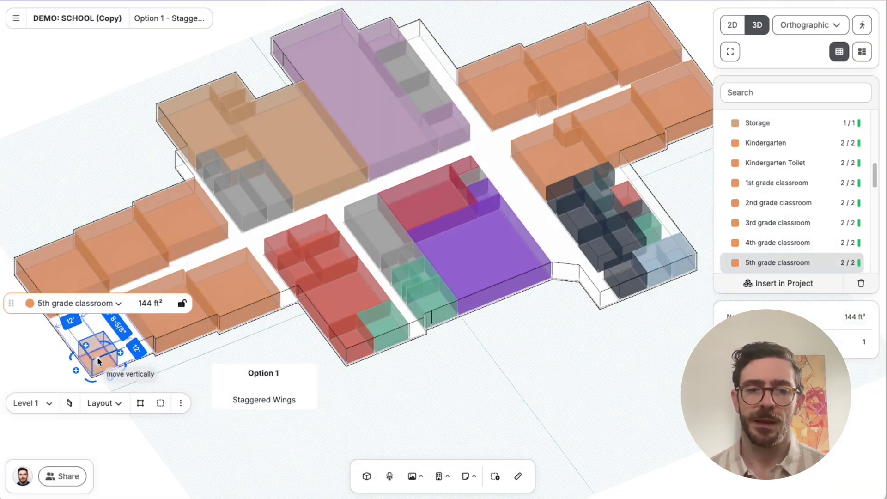
{"action": "scroll", "coordinate": [99, 360], "scroll_direction": "up", "scroll_amount": 5}
{"action": "left_click_drag", "start_coordinate": [121, 345], "coordinate": [130, 238]}
{"action": "left_click", "coordinate": [392, 349]}
{"action": "scroll", "coordinate": [391, 349], "scroll_direction": "down", "scroll_amount": 6}
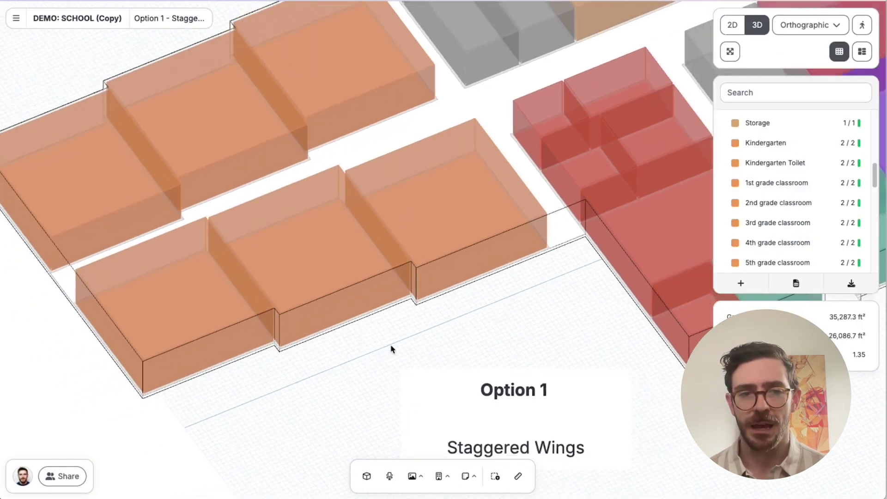
Step: Orbit the school model, then switch to the top-down 2D plan
{"action": "left_click_drag", "start_coordinate": [650, 333], "coordinate": [519, 432]}
{"action": "key", "text": "2"}
{"action": "scroll", "coordinate": [610, 286], "scroll_direction": "down", "scroll_amount": 3}
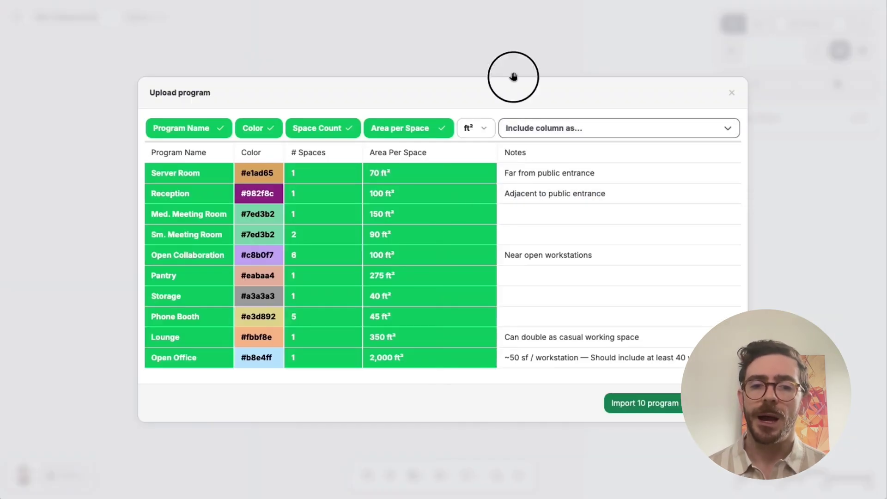
Step: Import the 10 office programs and drop Server Room through Open Office onto the plan
{"action": "left_click", "coordinate": [667, 405]}
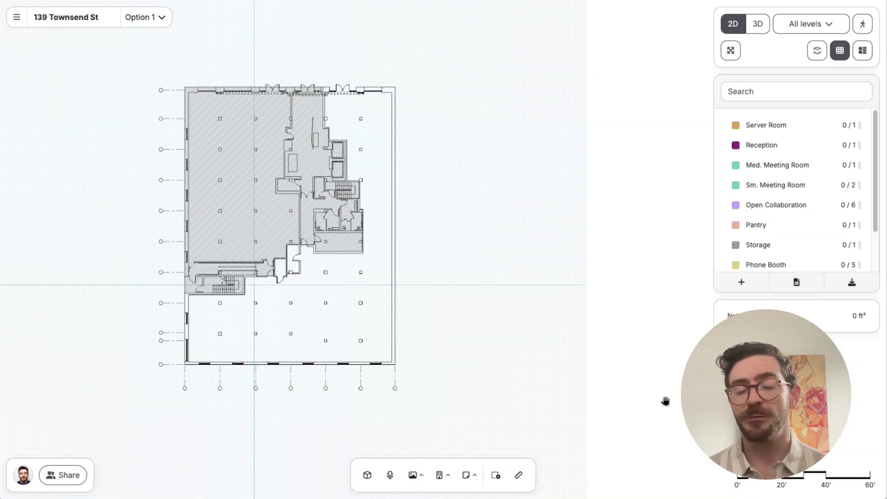
{"action": "left_click", "coordinate": [783, 121]}
{"action": "scroll", "coordinate": [783, 123], "scroll_direction": "down", "scroll_amount": 2}
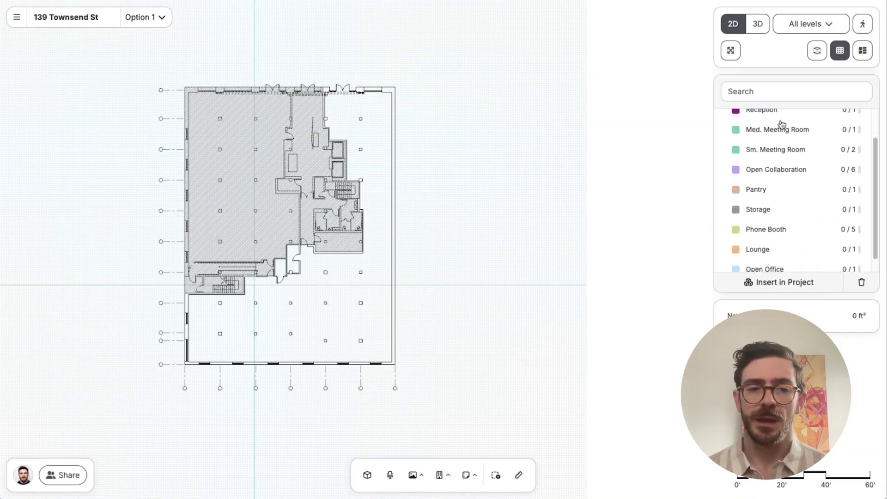
{"action": "left_click", "coordinate": [768, 254], "text": "shift"}
{"action": "left_click_drag", "start_coordinate": [802, 194], "coordinate": [626, 241]}
{"action": "scroll", "coordinate": [647, 203], "scroll_direction": "up", "scroll_amount": 5}
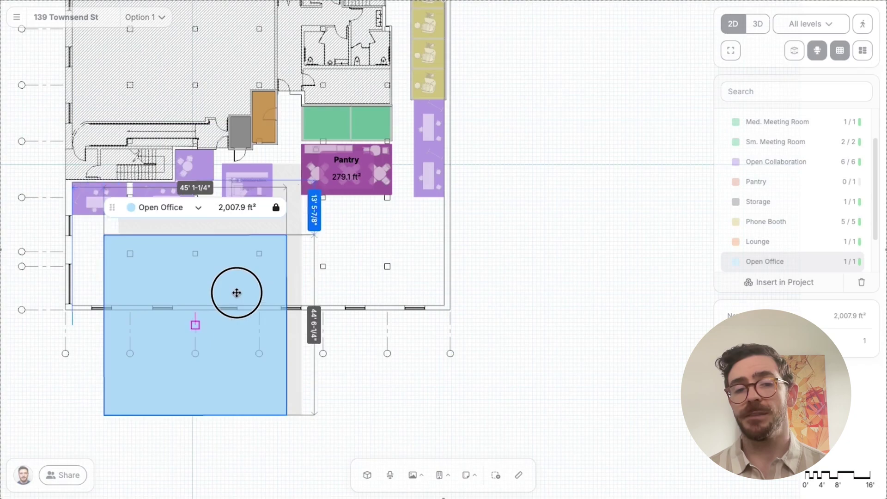
Step: Move the Open Office block into the floor plate along the bottom wall, then select a Private Office
{"action": "left_click_drag", "start_coordinate": [236, 294], "coordinate": [439, 257]}
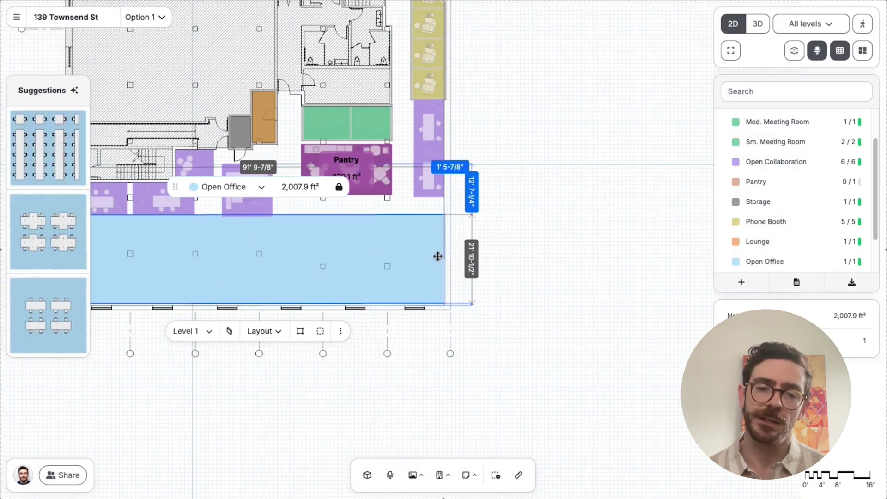
{"action": "left_click", "coordinate": [559, 260]}
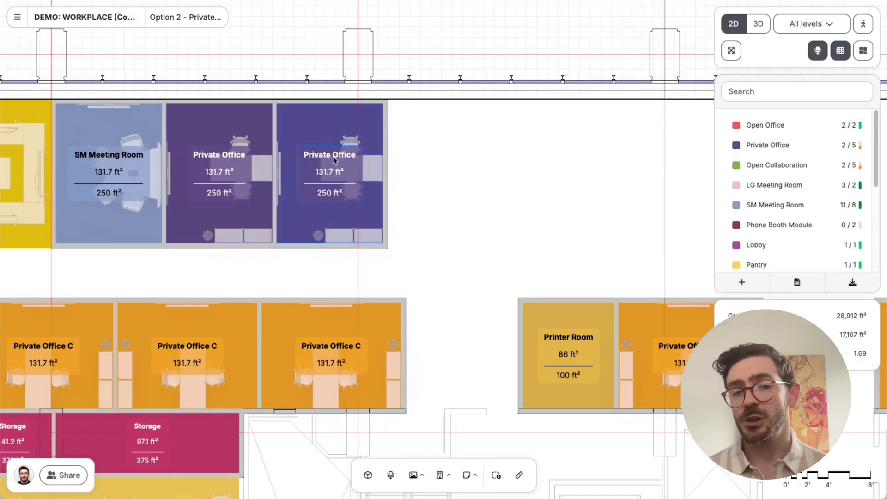
{"action": "left_click", "coordinate": [333, 157]}
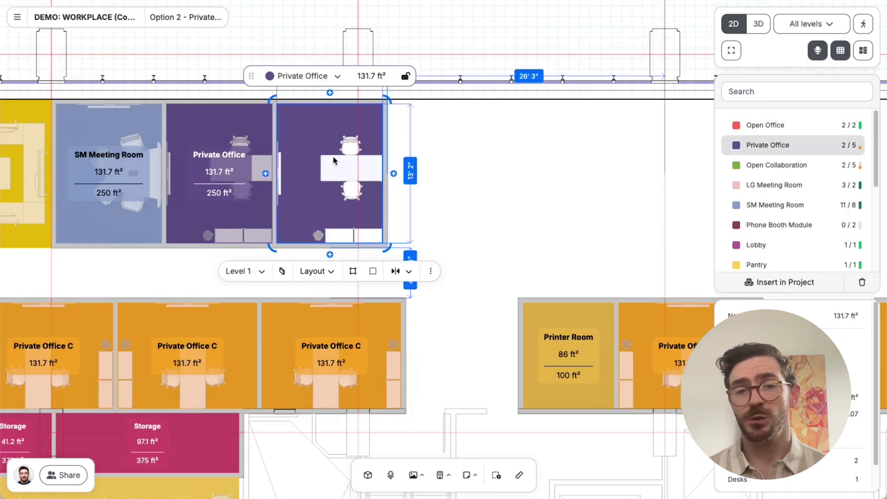
Step: Add a copy of the Private Office beside the original
{"action": "left_click", "coordinate": [394, 173]}
{"action": "scroll", "coordinate": [500, 190], "scroll_direction": "down", "scroll_amount": 5}
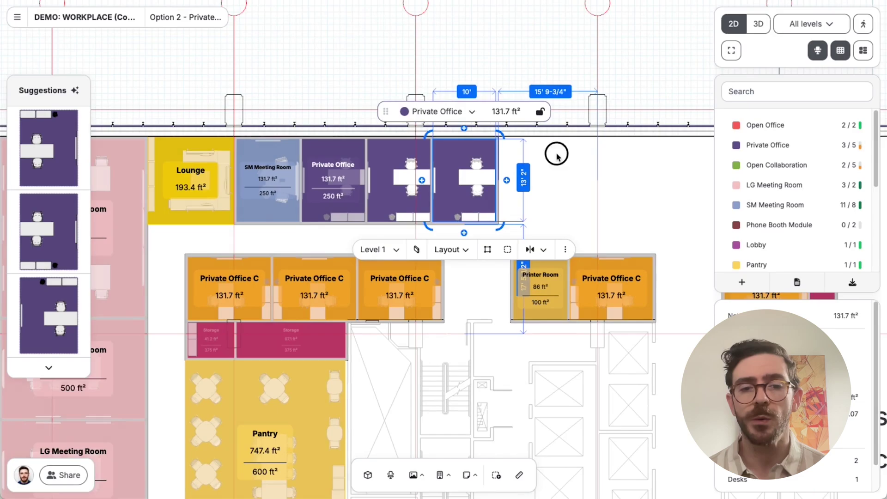
{"action": "left_click", "coordinate": [545, 156]}
Step: Repeat the meeting room and three private offices along the top wall, reaching 10 private offices
{"action": "left_click_drag", "start_coordinate": [544, 155], "coordinate": [253, 215]}
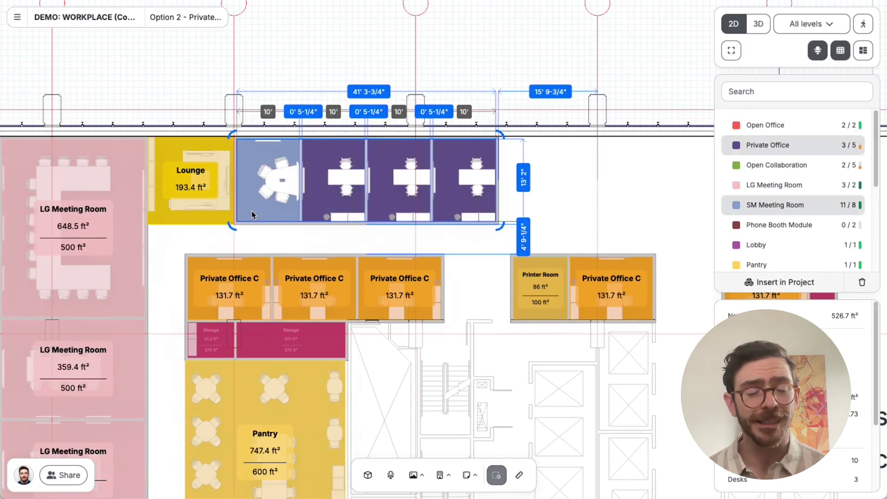
{"action": "scroll", "coordinate": [254, 215], "scroll_direction": "down", "scroll_amount": 4}
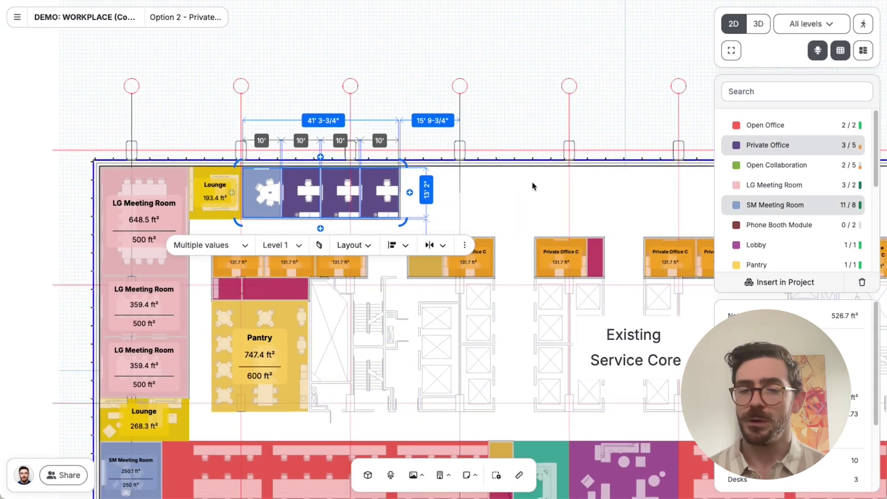
{"action": "scroll", "coordinate": [533, 187], "scroll_direction": "up", "scroll_amount": 3}
{"action": "left_click_drag", "start_coordinate": [349, 197], "coordinate": [867, 185]}
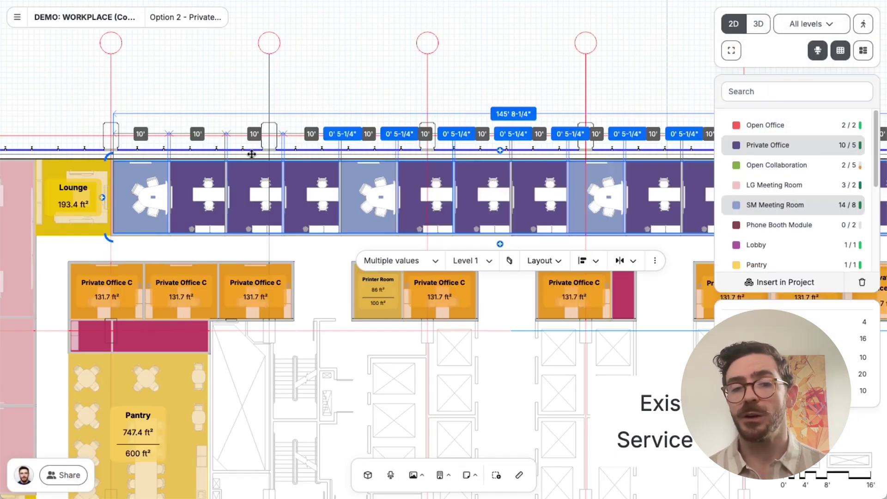
{"action": "scroll", "coordinate": [193, 188], "scroll_direction": "down", "scroll_amount": 5}
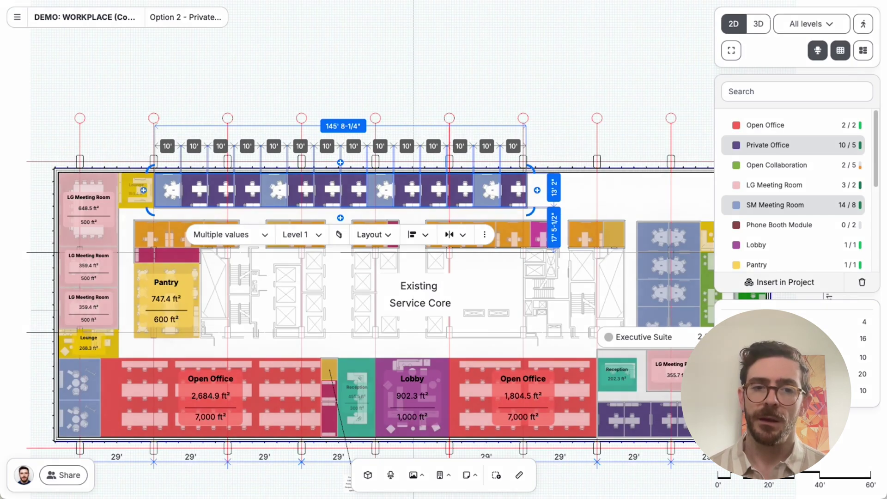
{"action": "scroll", "coordinate": [122, 468], "scroll_direction": "up", "scroll_amount": 5}
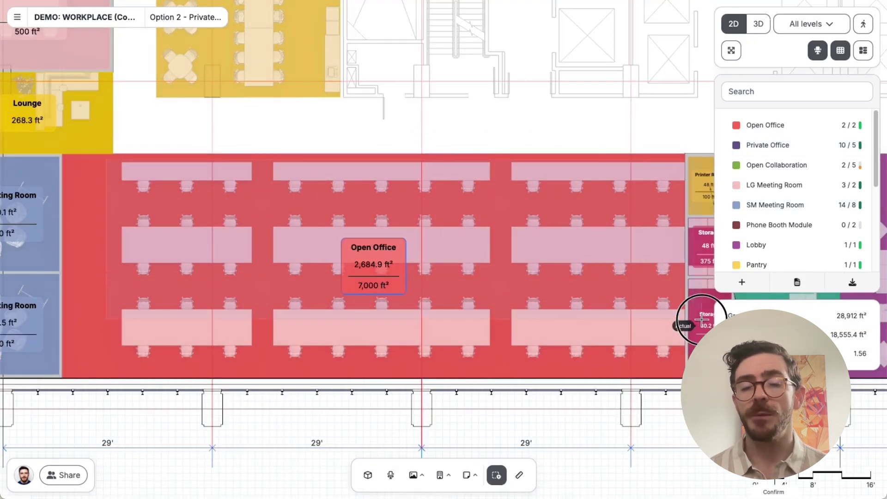
Step: Widen the left Open Office's desk aisles to 4' 6"
{"action": "left_click", "coordinate": [683, 365]}
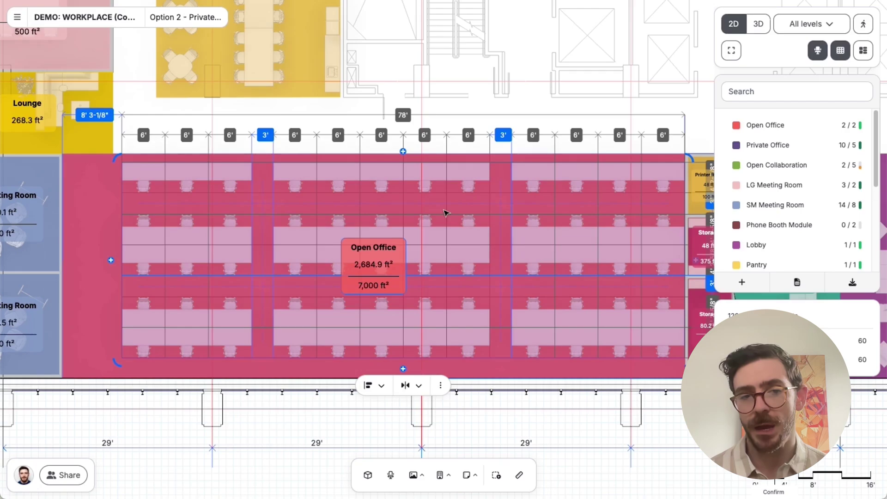
{"action": "left_click_drag", "start_coordinate": [495, 206], "coordinate": [498, 206]}
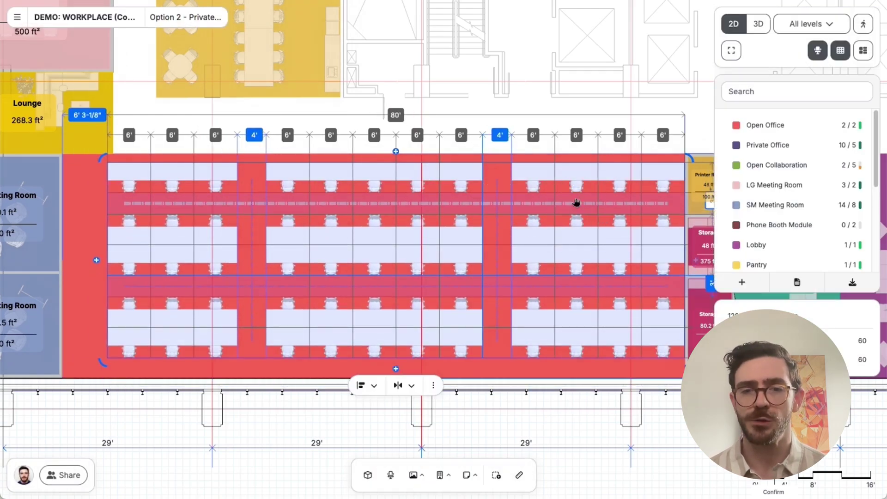
{"action": "left_click", "coordinate": [501, 135]}
{"action": "type", "text": "'6"}
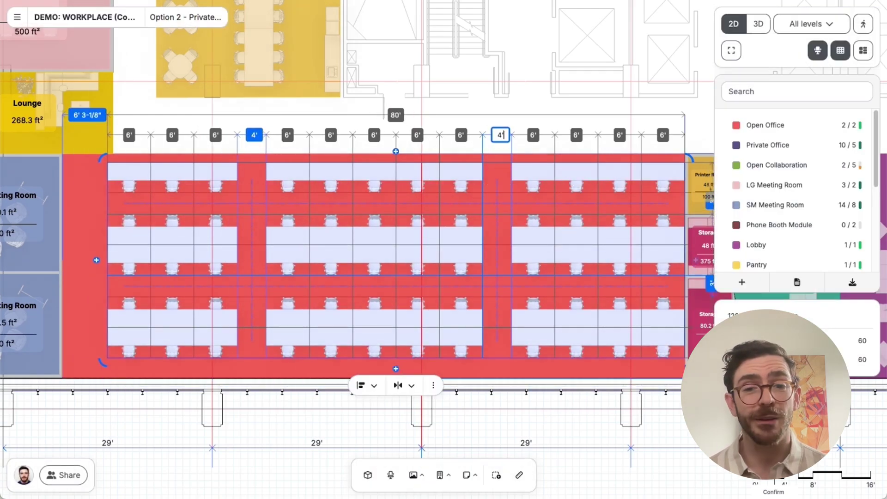
{"action": "key", "text": "Return"}
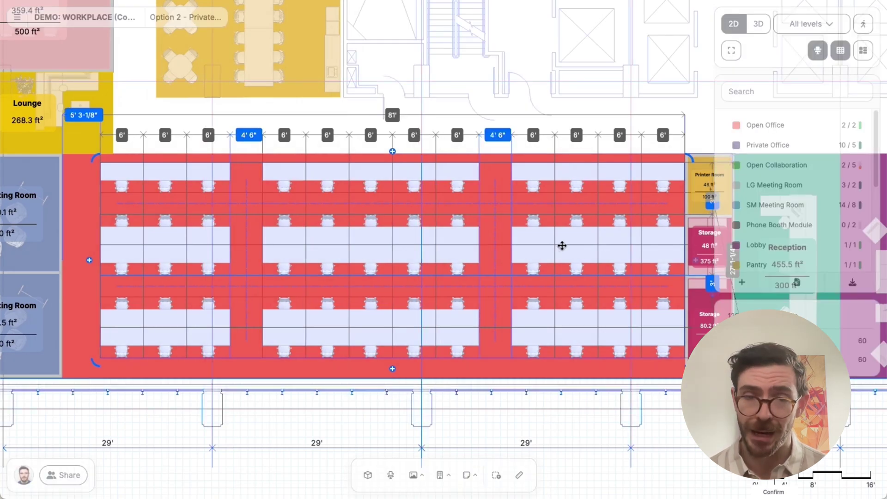
{"action": "scroll", "coordinate": [561, 243], "scroll_direction": "down", "scroll_amount": 3}
{"action": "scroll", "coordinate": [665, 285], "scroll_direction": "up", "scroll_amount": 5}
Step: Set the desk spacing beside the storage rooms to 4' 6" and deselect the Open Office zone
{"action": "left_click", "coordinate": [666, 286]}
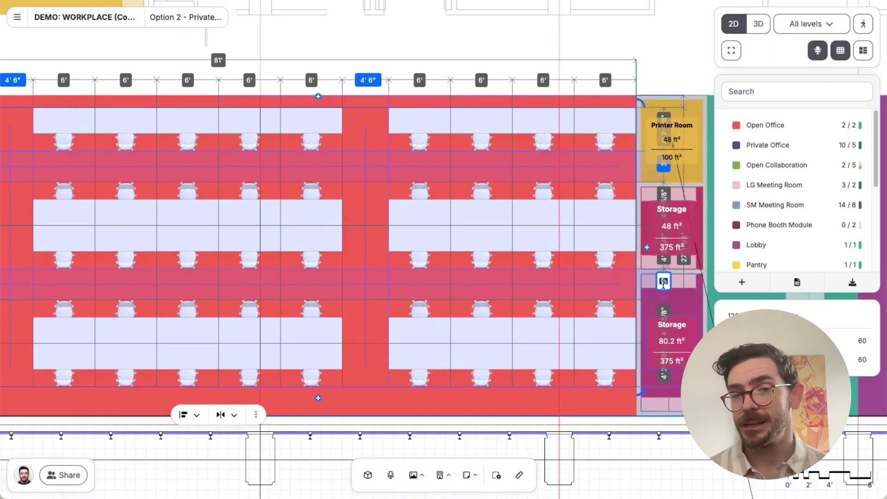
{"action": "type", "text": "4'6"}
{"action": "key", "text": "Return"}
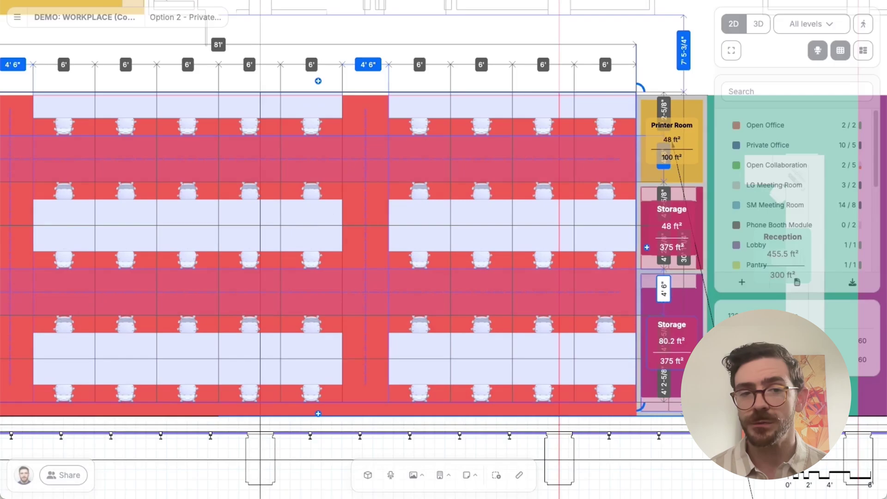
{"action": "scroll", "coordinate": [353, 254], "scroll_direction": "down", "scroll_amount": 5}
{"action": "scroll", "coordinate": [323, 297], "scroll_direction": "up", "scroll_amount": 3}
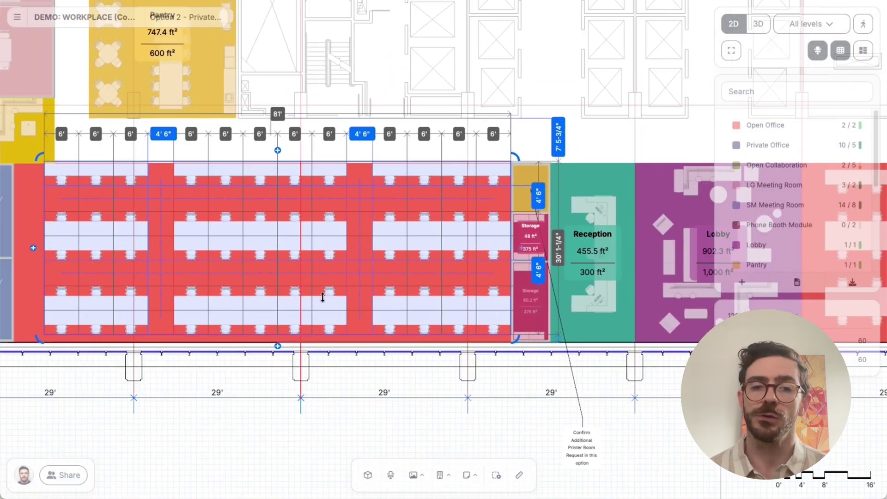
{"action": "left_click", "coordinate": [351, 452]}
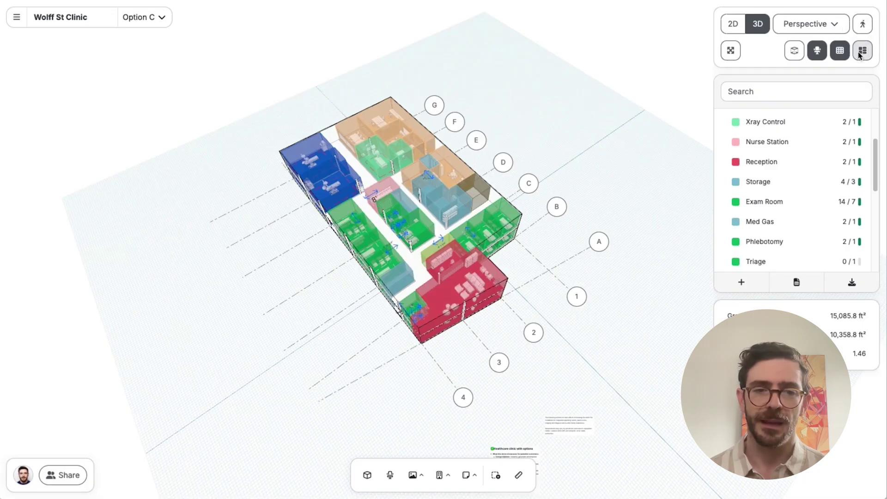
Step: Show the Wolff St Clinic levels as an exploded isometric stack and open the project menu
{"action": "scroll", "coordinate": [505, 206], "scroll_direction": "up", "scroll_amount": 3}
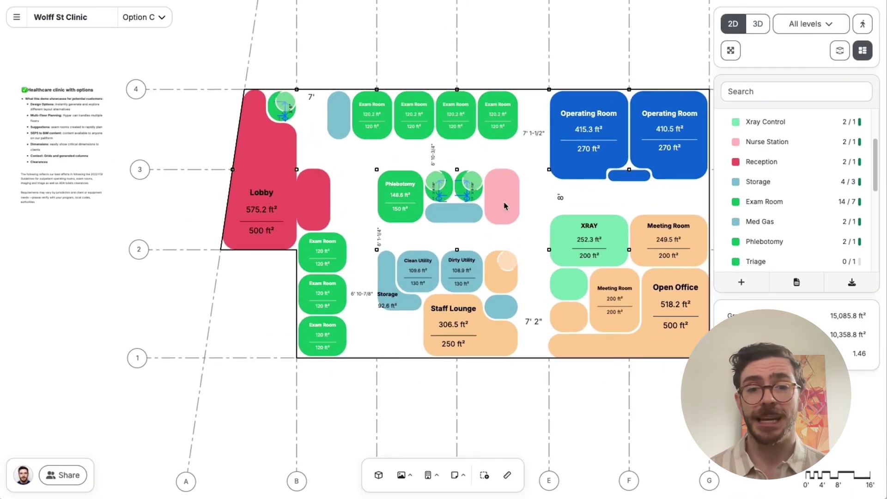
{"action": "left_click", "coordinate": [839, 50]}
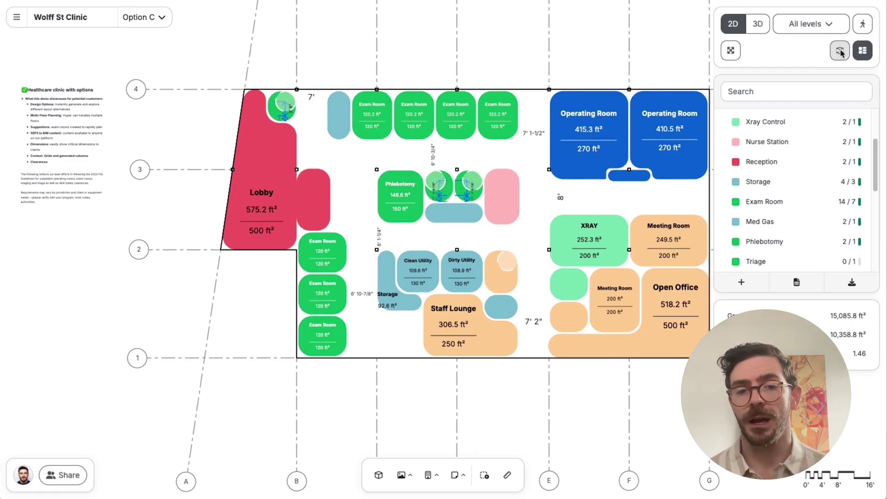
{"action": "left_click_drag", "start_coordinate": [610, 315], "coordinate": [667, 313]}
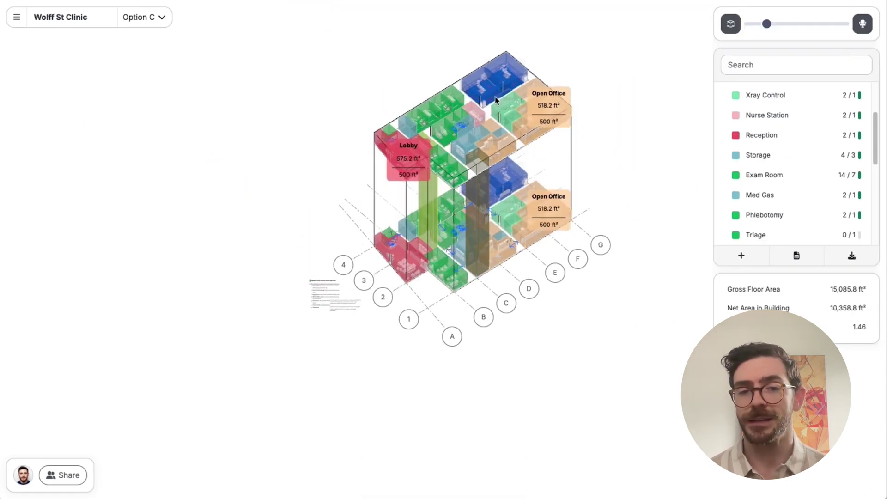
{"action": "left_click", "coordinate": [16, 17]}
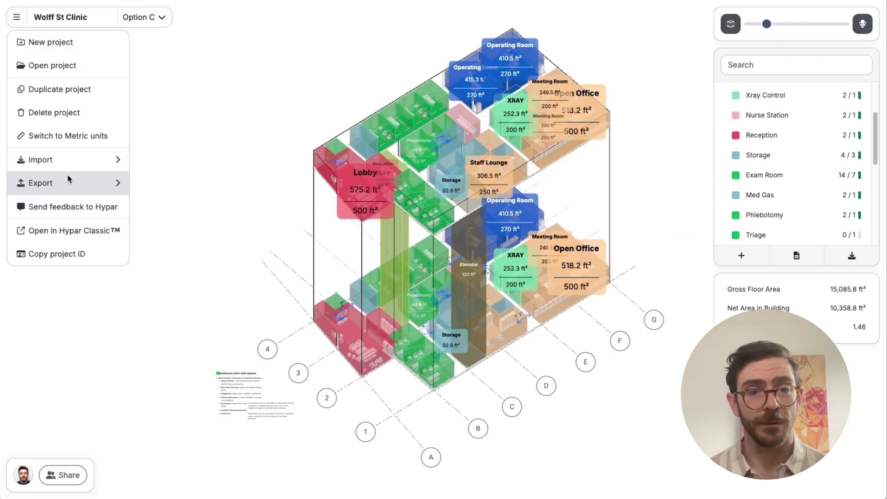
Step: Start a PDF export of the current view and reposition the drawing on the page
{"action": "mouse_move", "coordinate": [69, 182]}
{"action": "left_click", "coordinate": [173, 206]}
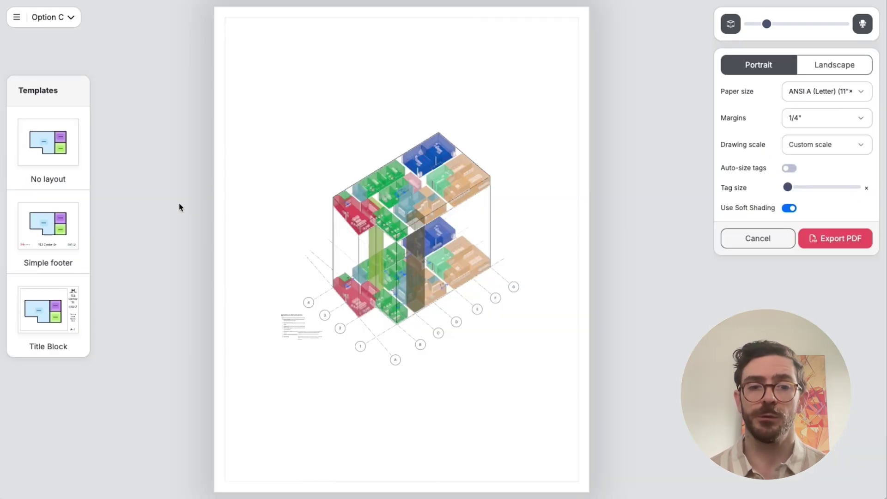
{"action": "scroll", "coordinate": [425, 267], "scroll_direction": "up", "scroll_amount": 5}
{"action": "left_click_drag", "start_coordinate": [321, 228], "coordinate": [243, 231]}
Step: Export the PDF with the Simple footer template, then select the exam table
{"action": "left_click", "coordinate": [60, 251]}
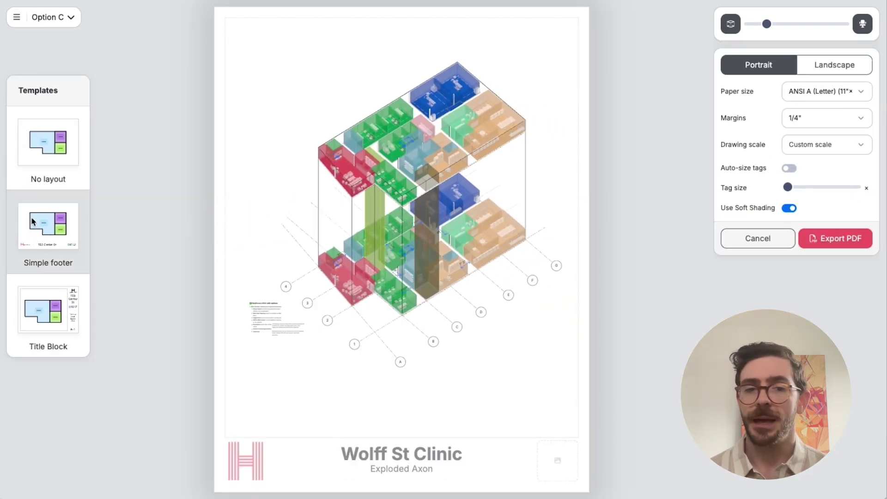
{"action": "left_click", "coordinate": [40, 306]}
{"action": "left_click", "coordinate": [45, 264]}
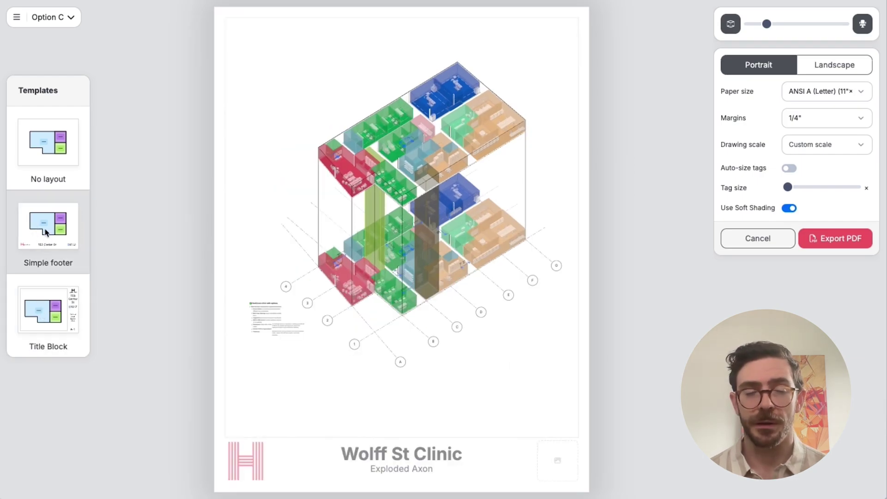
{"action": "left_click", "coordinate": [849, 238]}
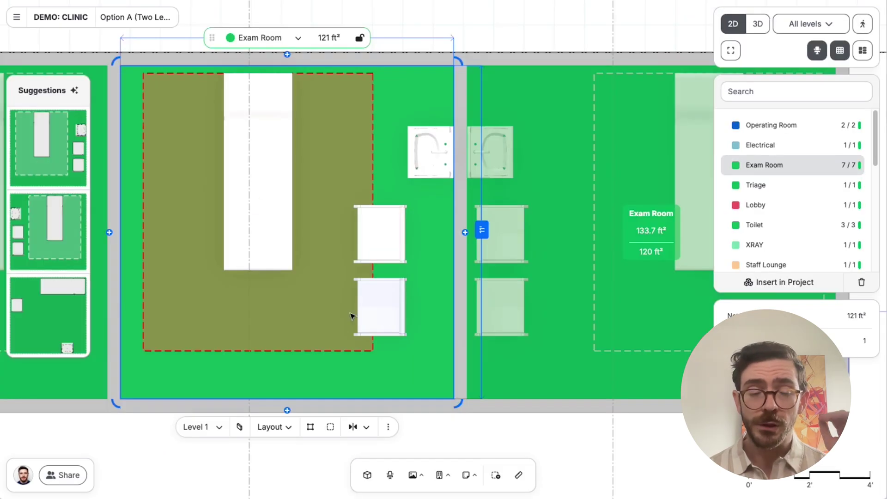
{"action": "left_click", "coordinate": [329, 311]}
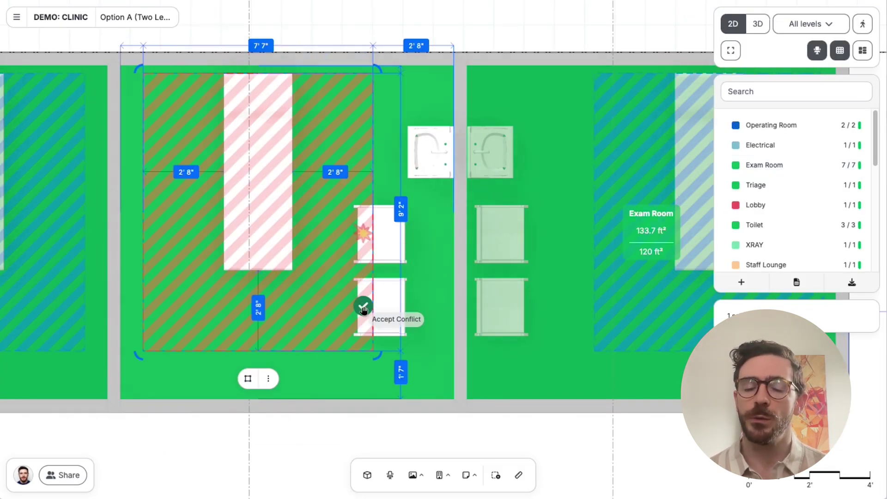
Step: Move both chairs right, out of the exam table's hatched clearance zone
{"action": "left_click", "coordinate": [390, 313]}
{"action": "left_click", "coordinate": [386, 218], "text": "shift"}
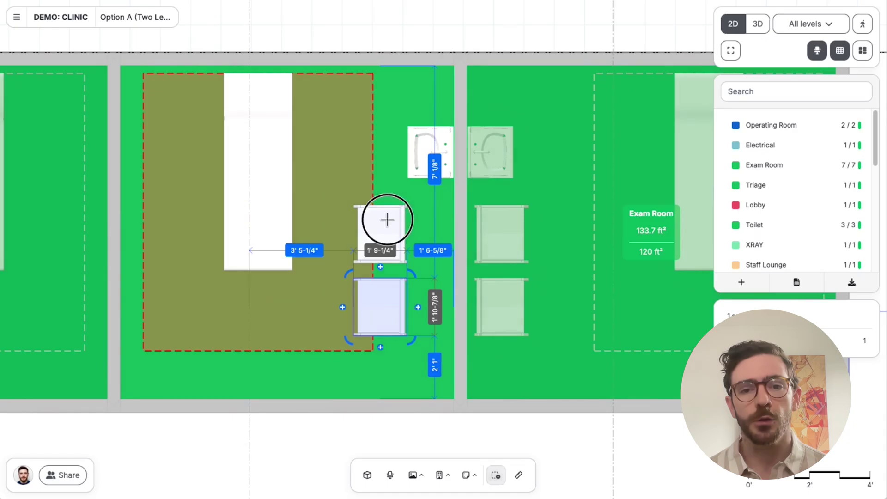
{"action": "left_click_drag", "start_coordinate": [395, 225], "coordinate": [442, 225]}
{"action": "left_click", "coordinate": [408, 442]}
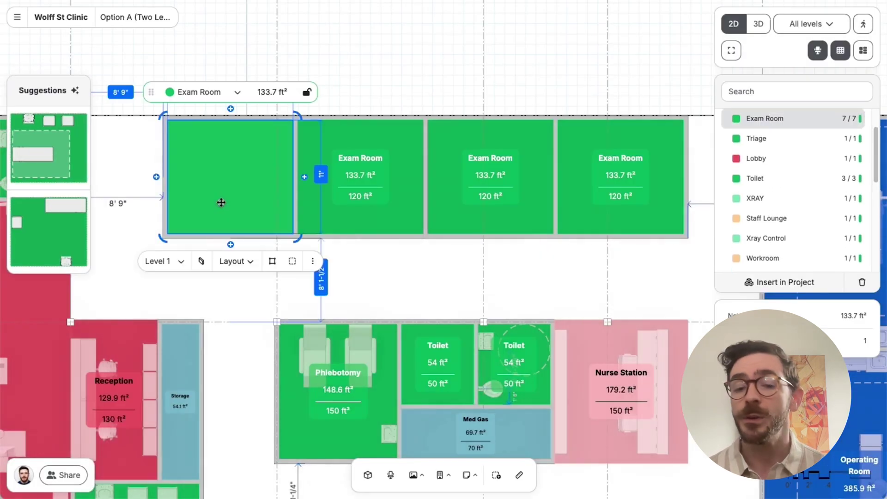
Step: Furnish the Exam Room with the first suggested layout and the Toilet with the second
{"action": "left_click", "coordinate": [79, 175]}
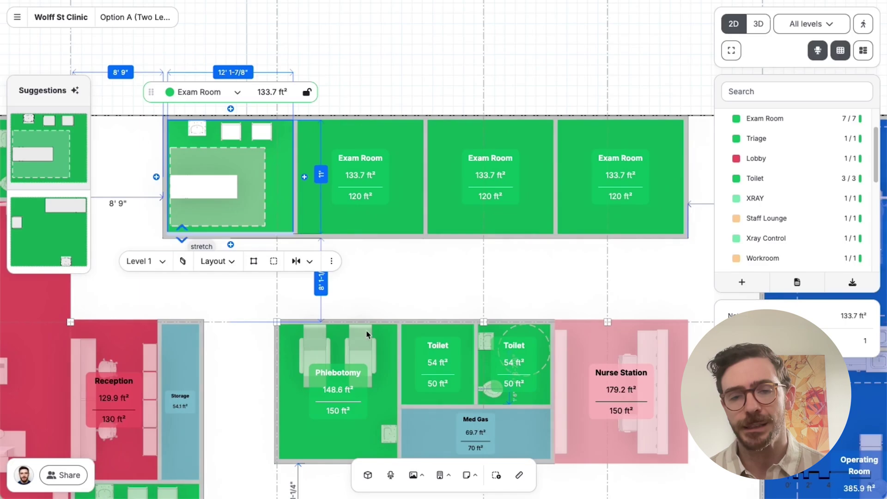
{"action": "left_click", "coordinate": [455, 365]}
{"action": "left_click", "coordinate": [73, 260]}
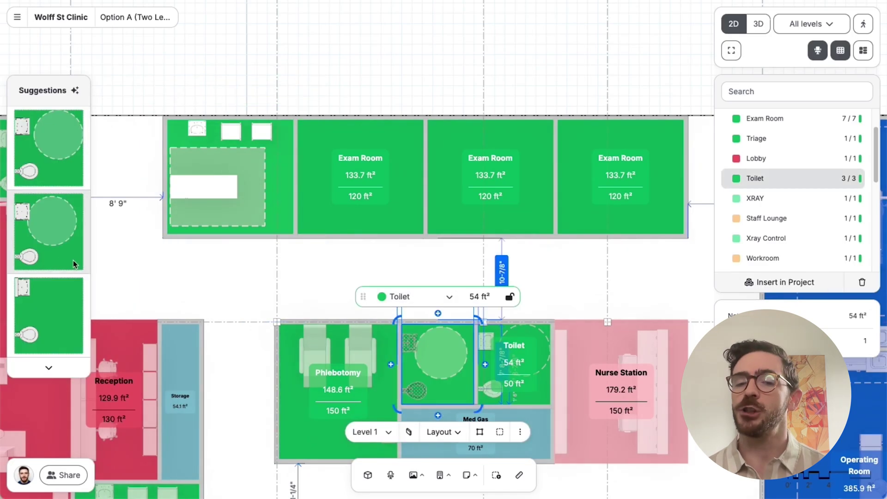
{"action": "left_click", "coordinate": [48, 225]}
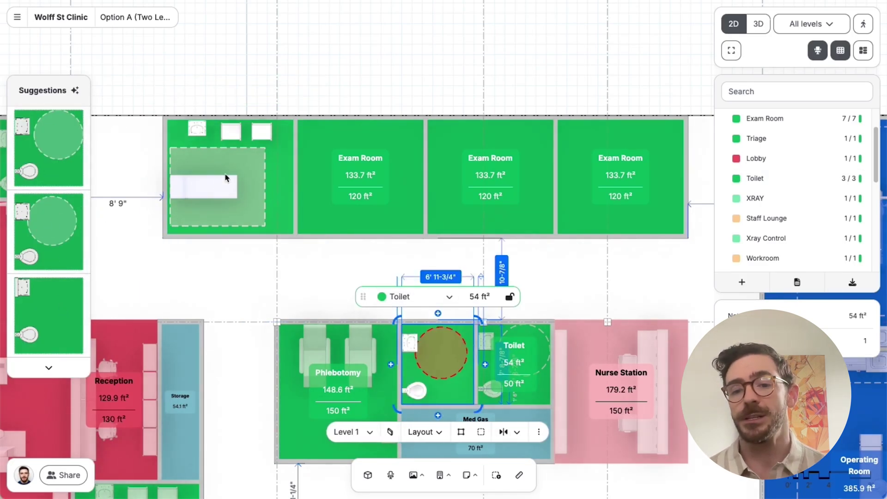
Step: Inspect the top-left Exam Room's fixture in an oblique 3D view
{"action": "left_click", "coordinate": [284, 184]}
{"action": "left_click", "coordinate": [261, 133]}
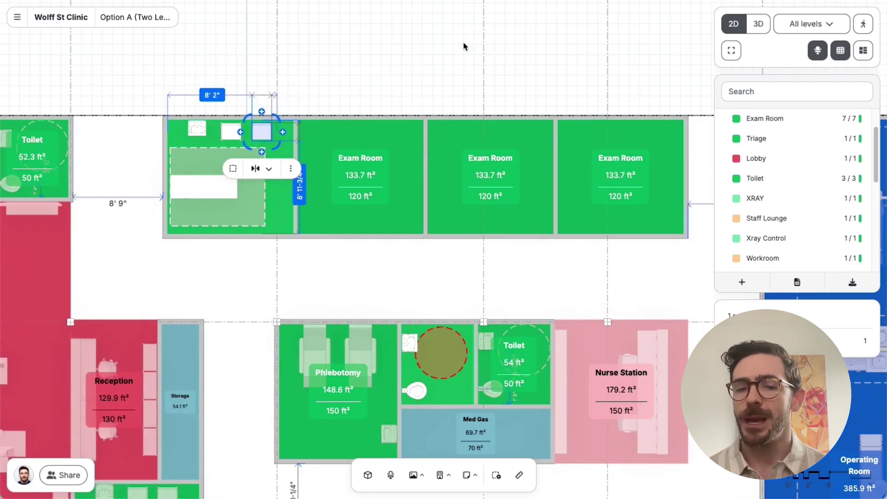
{"action": "key", "text": "3"}
{"action": "middle_click_drag", "start_coordinate": [323, 73], "coordinate": [287, 134]}
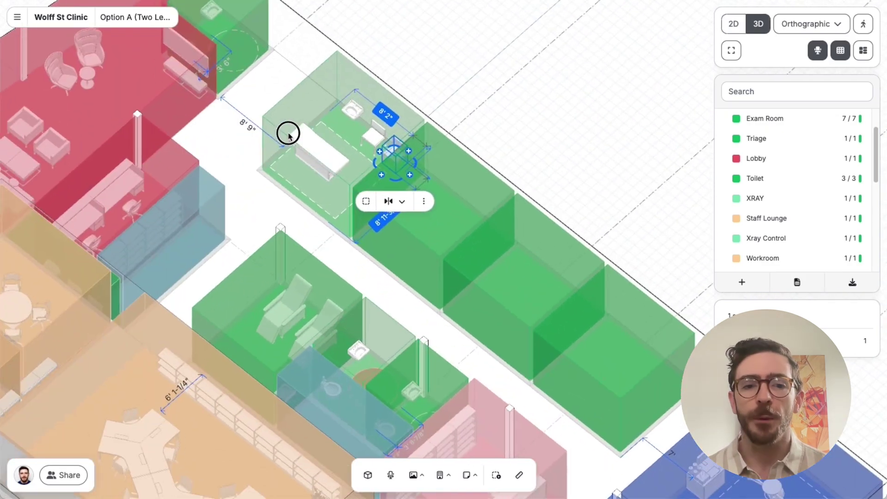
{"action": "scroll", "coordinate": [372, 152], "scroll_direction": "up", "scroll_amount": 5}
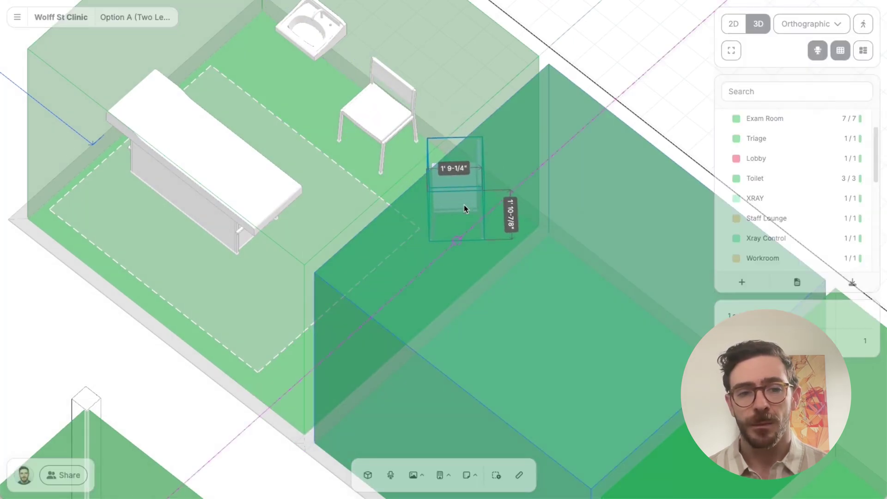
{"action": "scroll", "coordinate": [434, 180], "scroll_direction": "down", "scroll_amount": 3}
{"action": "scroll", "coordinate": [430, 177], "scroll_direction": "down", "scroll_amount": 4}
Step: Furnish the next two empty Exam Rooms with the second and first suggested layouts
{"action": "left_click", "coordinate": [500, 242]}
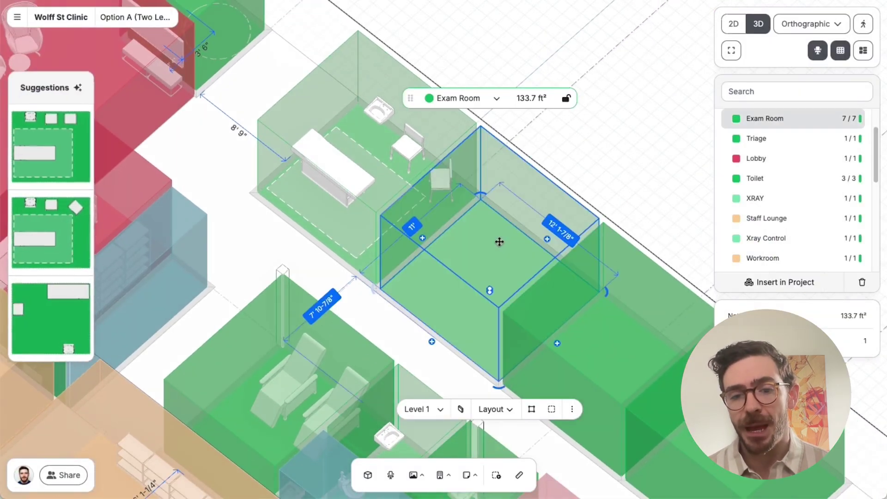
{"action": "left_click", "coordinate": [74, 234]}
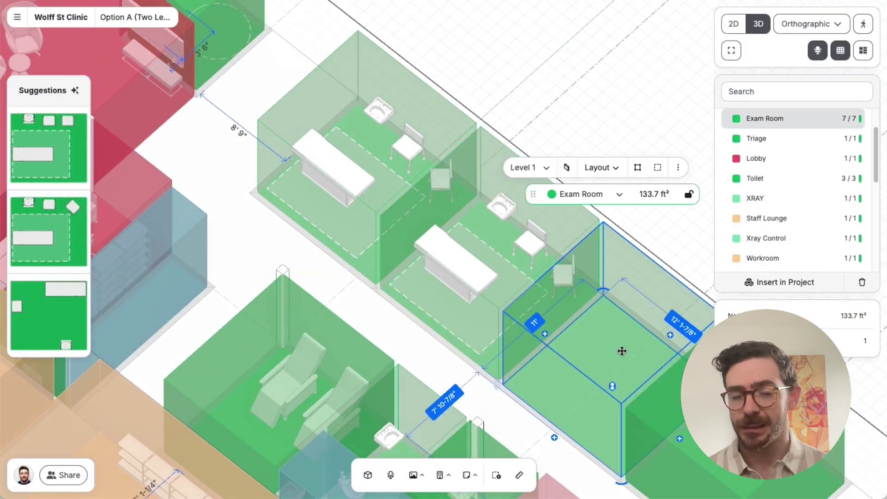
{"action": "left_click", "coordinate": [79, 238]}
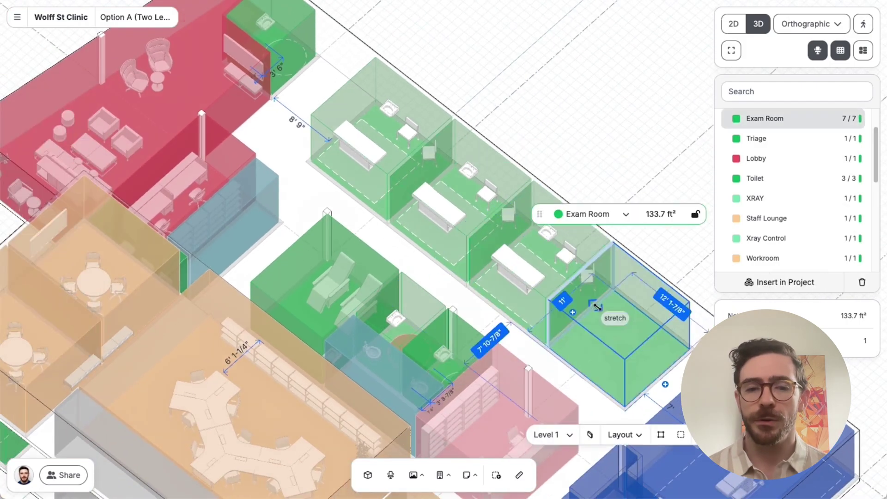
{"action": "left_click", "coordinate": [74, 130]}
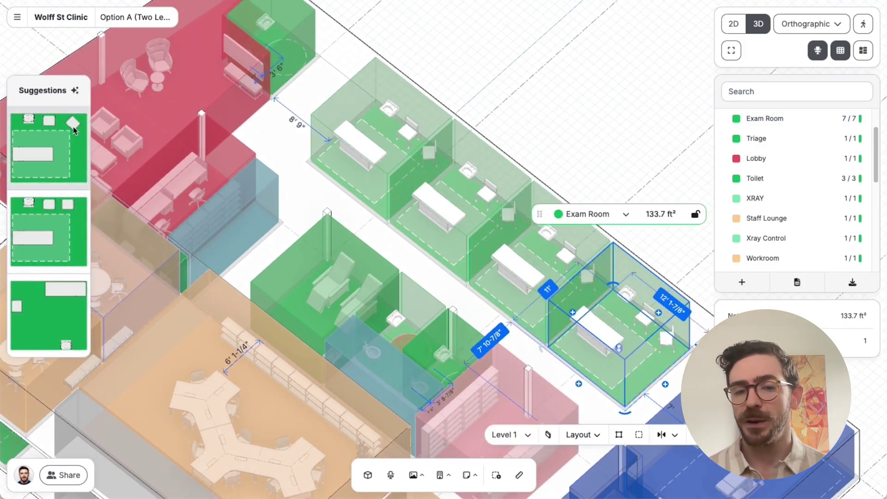
{"action": "left_click", "coordinate": [603, 122]}
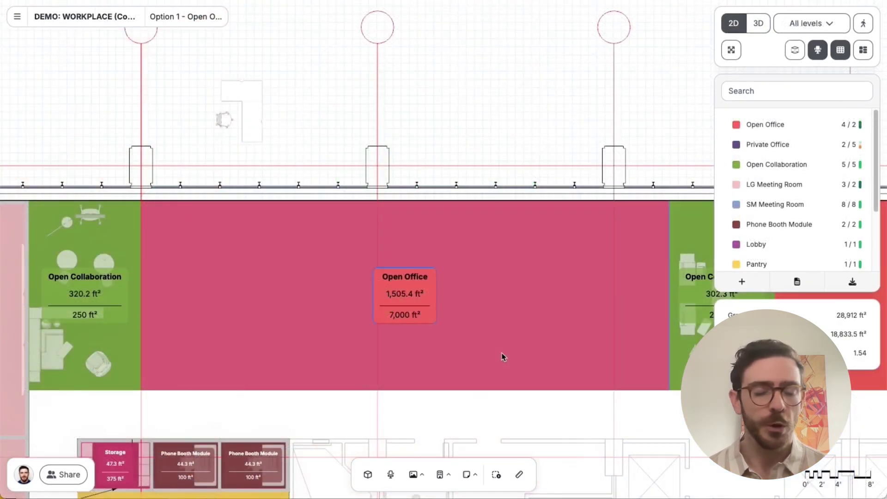
Step: Place a desk in the Open Office's lower-left corner, then apply the suggested 16-desk layout
{"action": "left_click", "coordinate": [501, 353]}
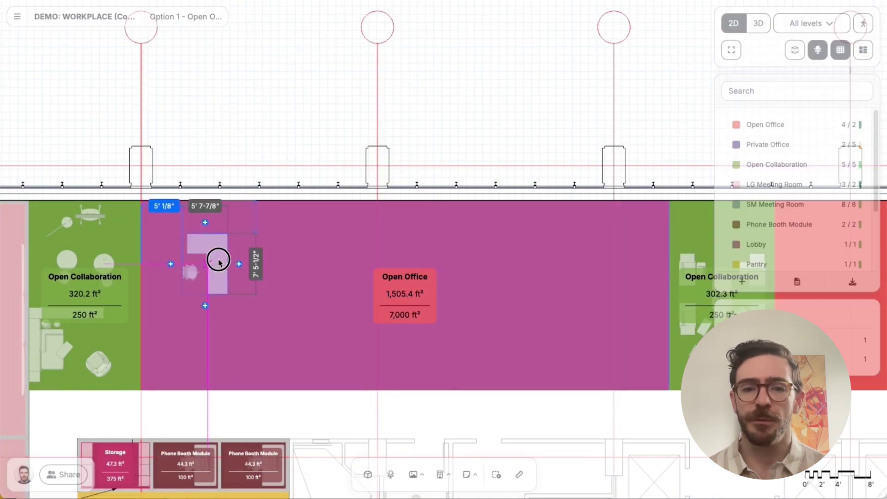
{"action": "left_click_drag", "start_coordinate": [218, 262], "coordinate": [189, 332]}
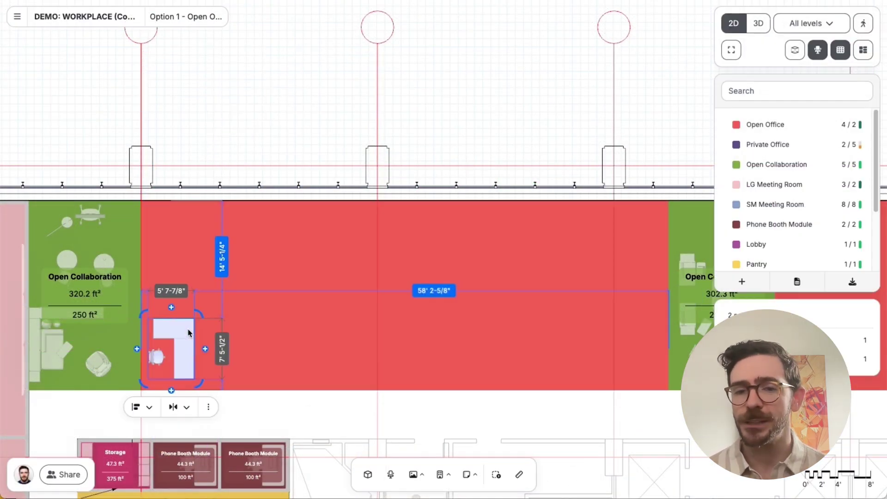
{"action": "left_click", "coordinate": [254, 327]}
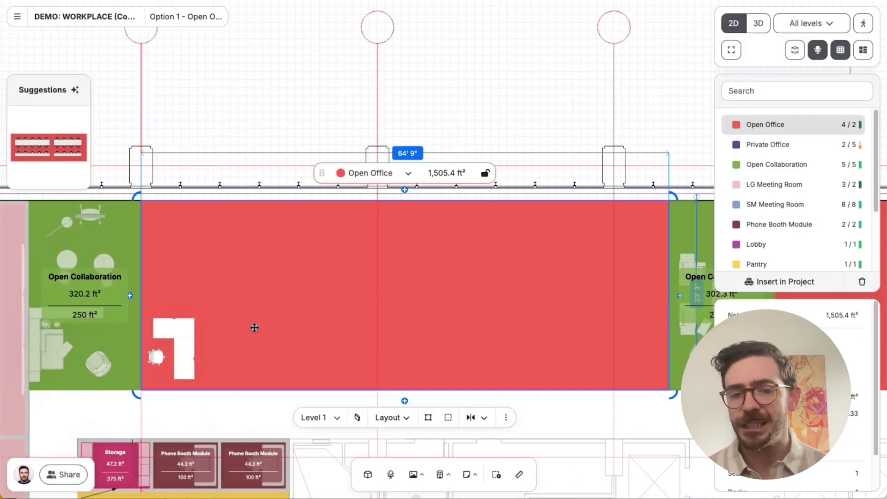
{"action": "left_click", "coordinate": [54, 165]}
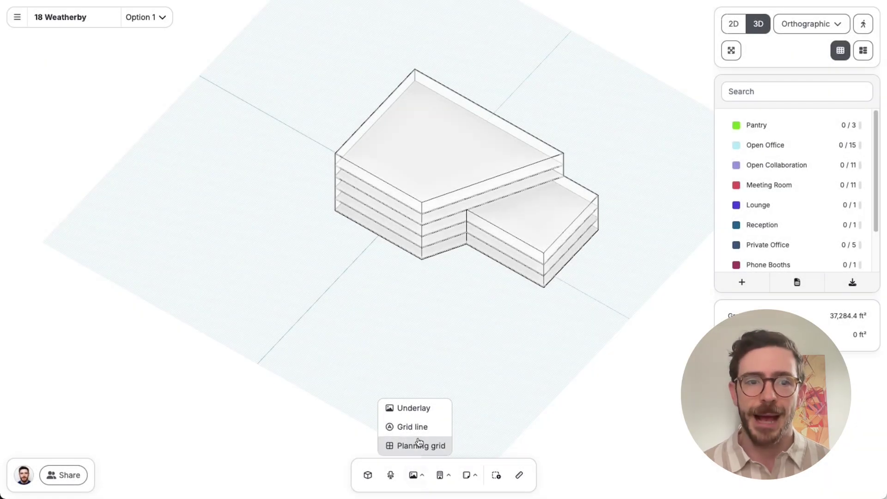
Step: Add the suggested grid lines 1, A, B and C, then the suggested elevator and stair cores
{"action": "left_click", "coordinate": [413, 428]}
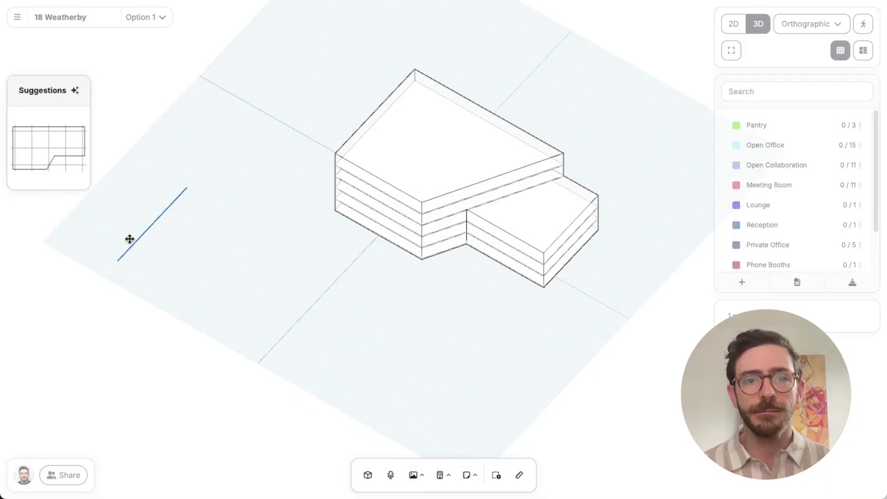
{"action": "left_click", "coordinate": [61, 156]}
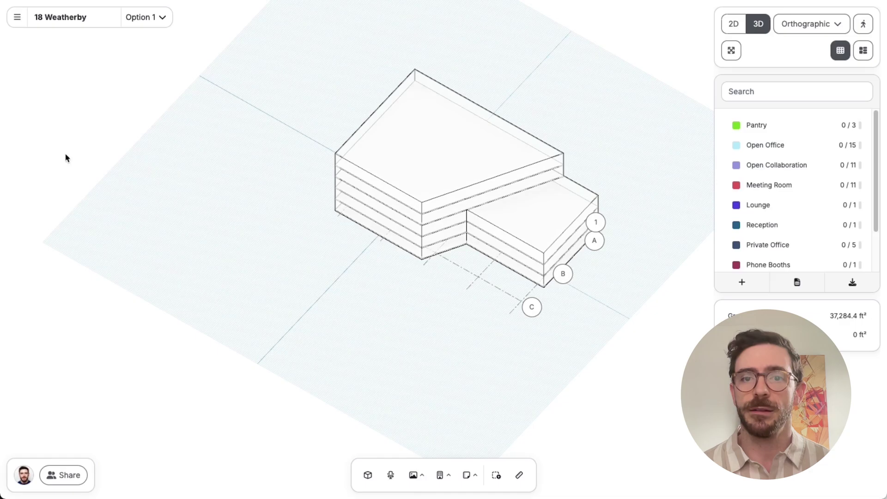
{"action": "left_click", "coordinate": [441, 475]}
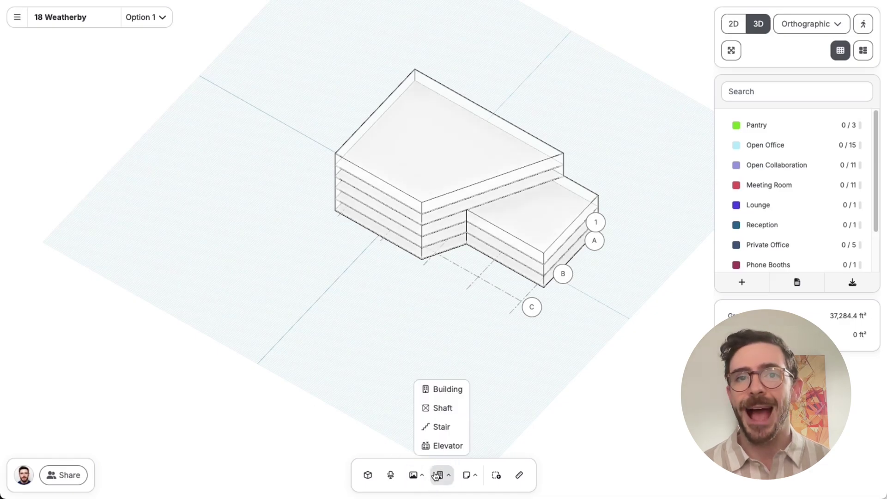
{"action": "left_click", "coordinate": [431, 446]}
{"action": "mouse_move", "coordinate": [64, 162]}
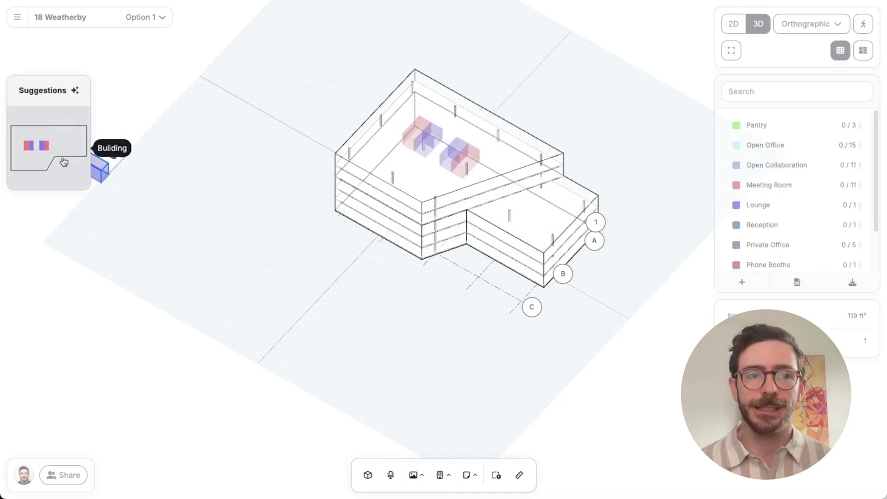
{"action": "left_click", "coordinate": [54, 156]}
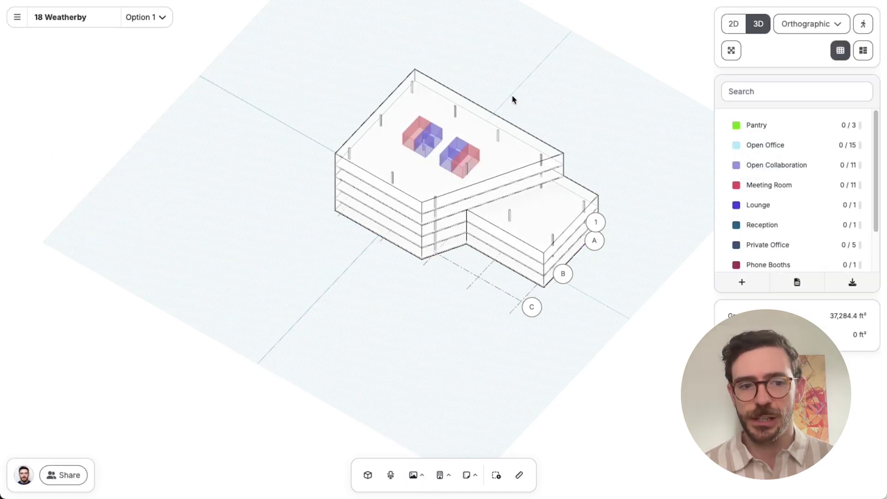
{"action": "scroll", "coordinate": [513, 99], "scroll_direction": "up", "scroll_amount": 5}
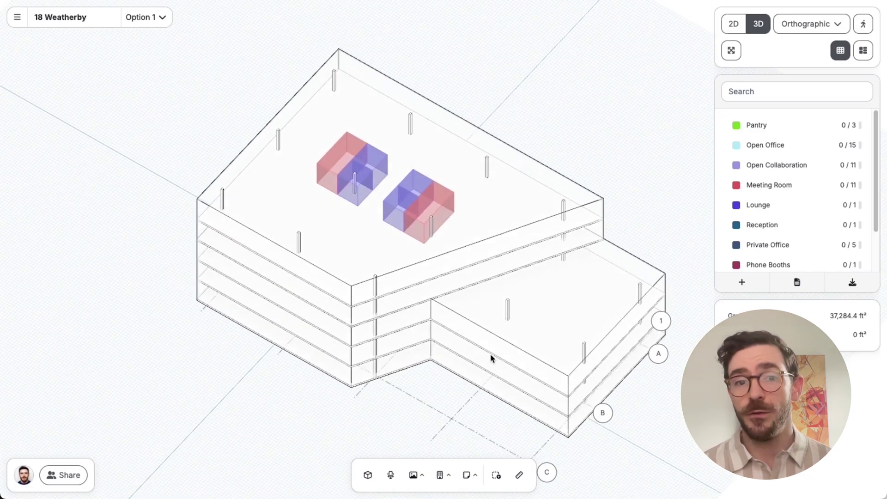
Step: Apply the suggested room layouts to the lower and upper masses, filling Pantry 3/3 and Open Office 15/15
{"action": "left_click", "coordinate": [490, 358]}
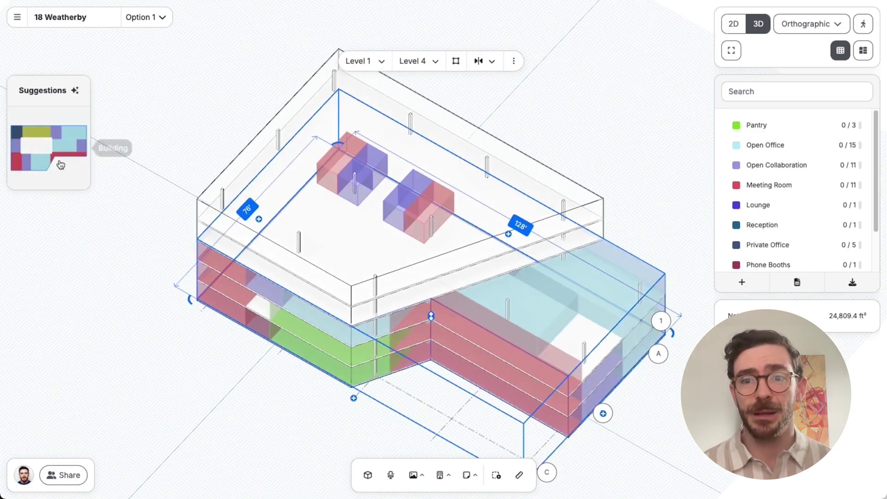
{"action": "left_click", "coordinate": [60, 165]}
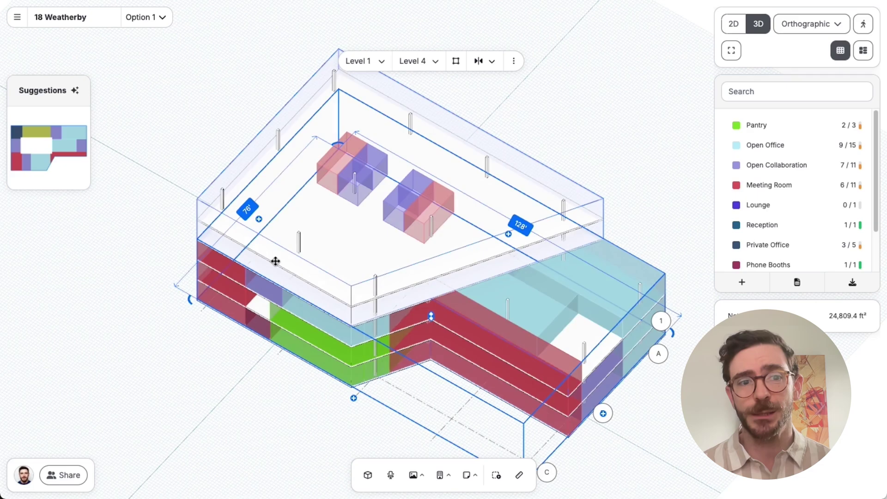
{"action": "left_click", "coordinate": [409, 108]}
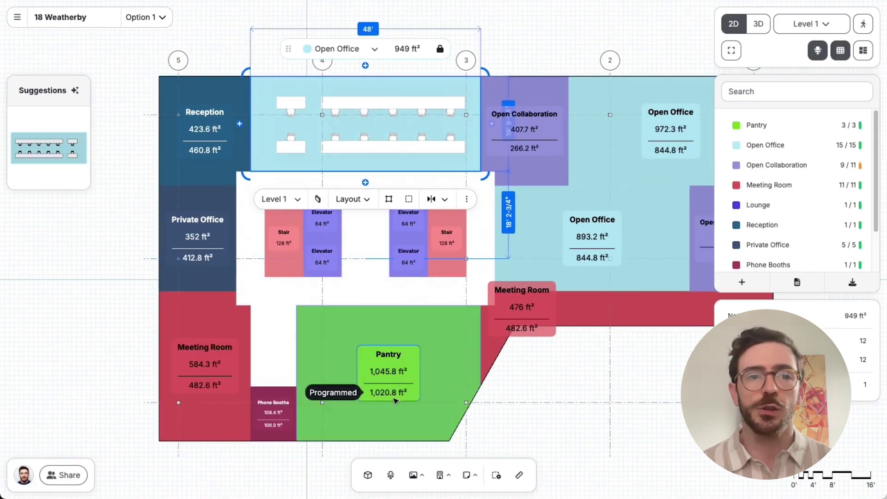
Step: Place the 44-seat table layout in the Level 1 Pantry
{"action": "left_click", "coordinate": [396, 404]}
{"action": "scroll", "coordinate": [396, 405], "scroll_direction": "up", "scroll_amount": 5}
{"action": "left_click", "coordinate": [463, 332]}
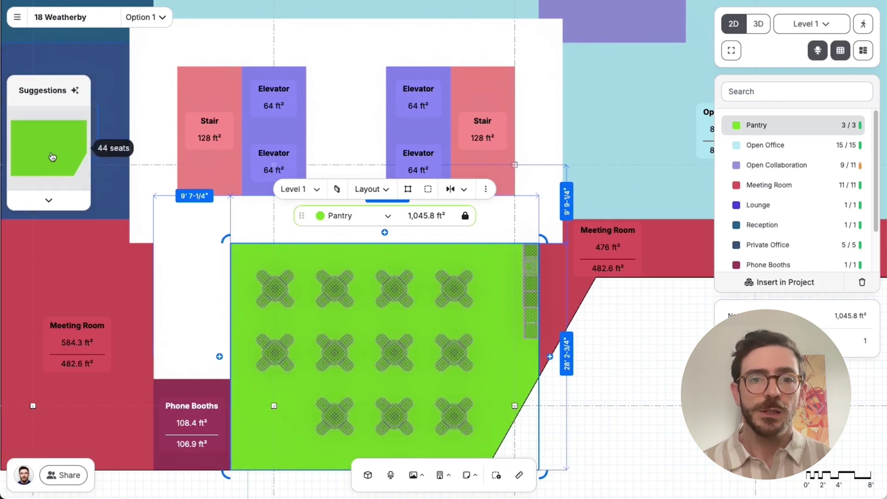
{"action": "left_click", "coordinate": [53, 157]}
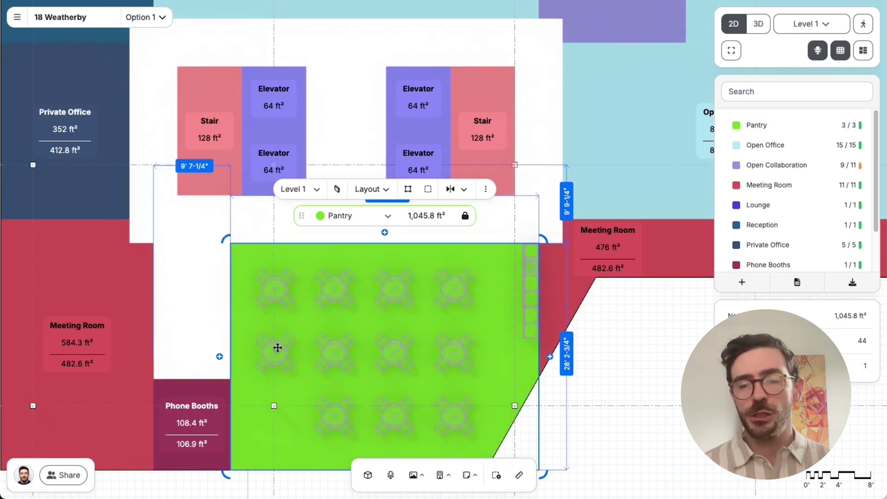
Step: Select the Private Office room from the room list
{"action": "scroll", "coordinate": [280, 351], "scroll_direction": "down", "scroll_amount": 1}
{"action": "scroll", "coordinate": [280, 351], "scroll_direction": "down", "scroll_amount": 2}
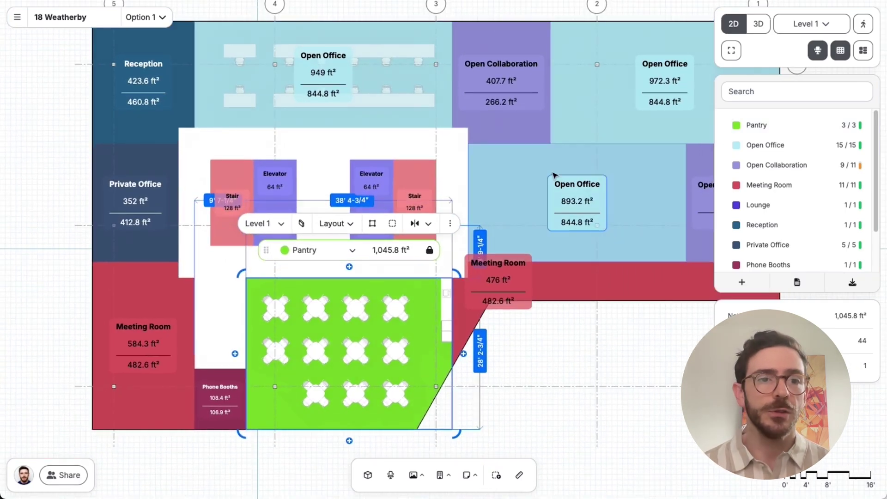
{"action": "left_click", "coordinate": [117, 190]}
{"action": "scroll", "coordinate": [117, 191], "scroll_direction": "up", "scroll_amount": 3}
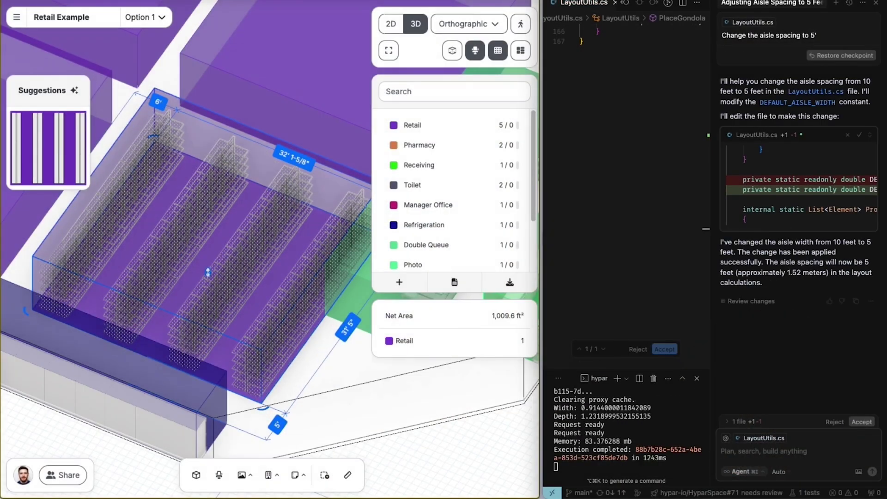
Step: Ask the Cursor agent to 'Rotate the gondolas by 45 degrees'
{"action": "type", "text": "Rotate the gondolas by 45 degrees"}
{"action": "key", "text": "Return"}
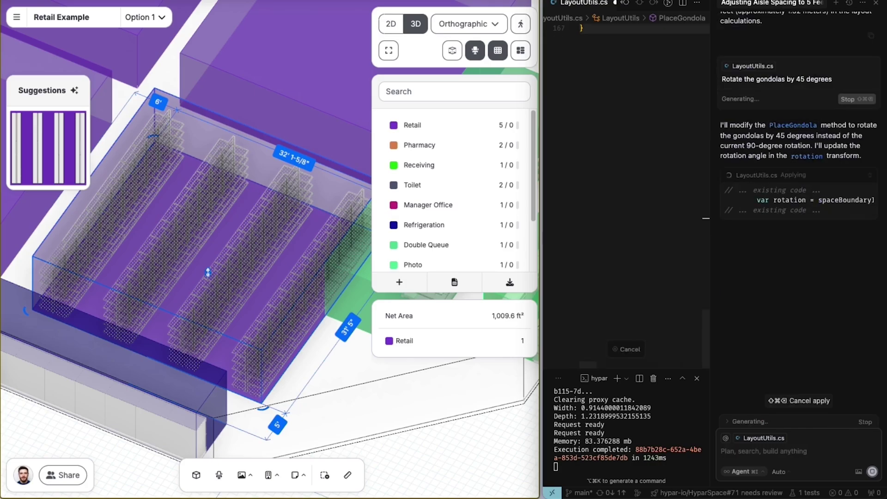